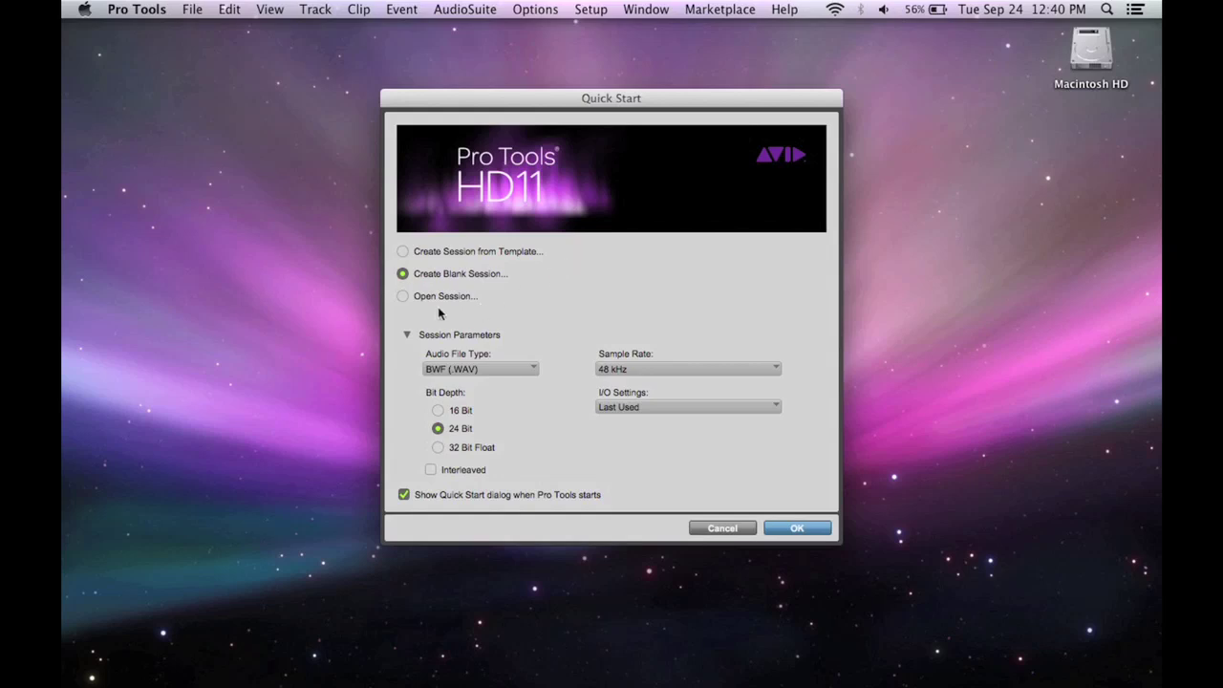
# Create a blank 24-bit, 48 kHz BWF (.WAV) session named Sweetcare and save it on the Desktop
pyautogui.click(408, 335)
pyautogui.click(407, 336)
pyautogui.click(784, 526)
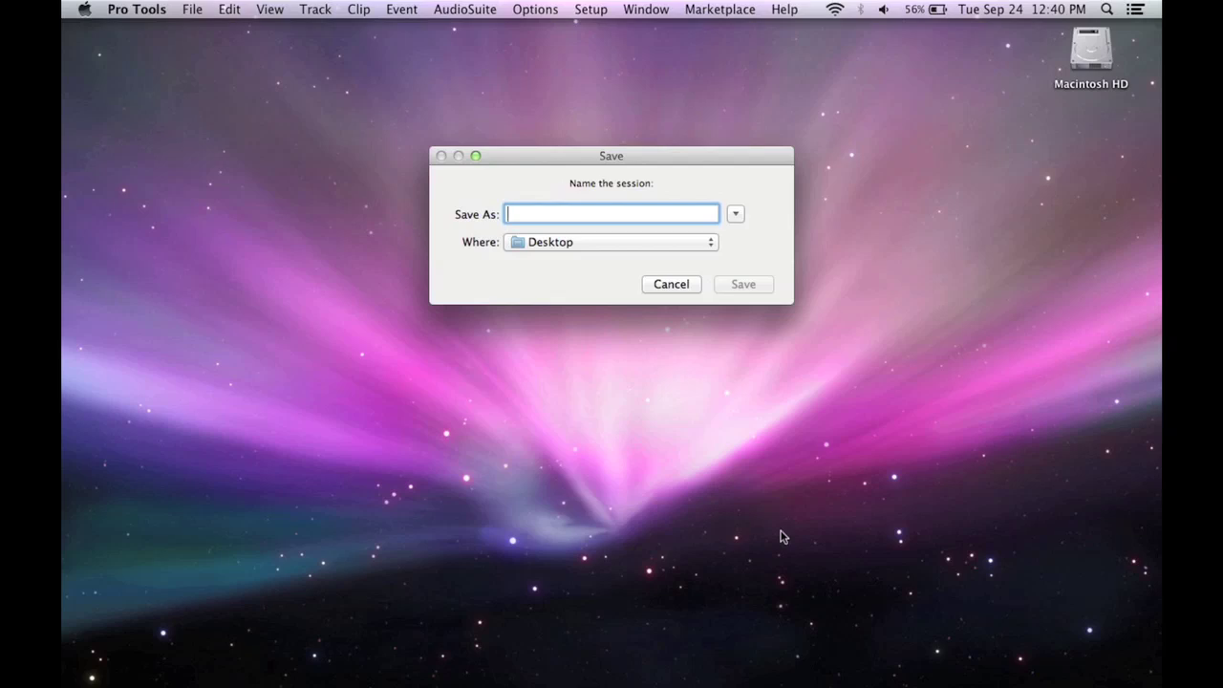
pyautogui.write('Sweetcare')
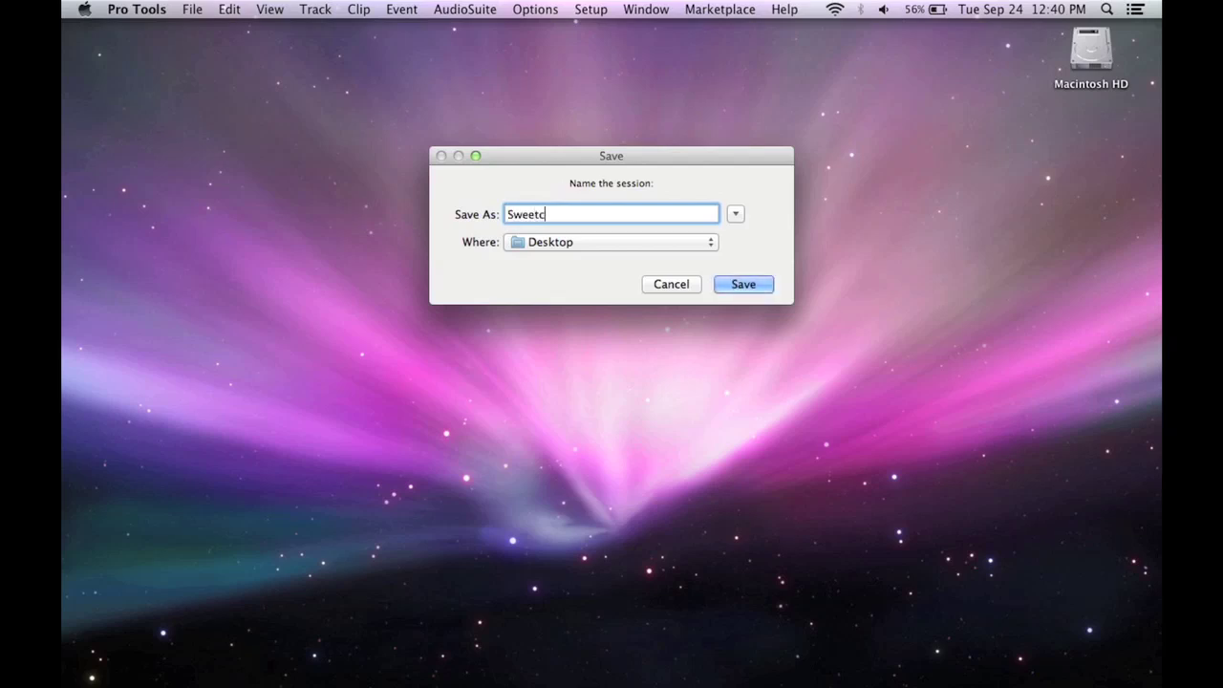
pyautogui.click(761, 286)
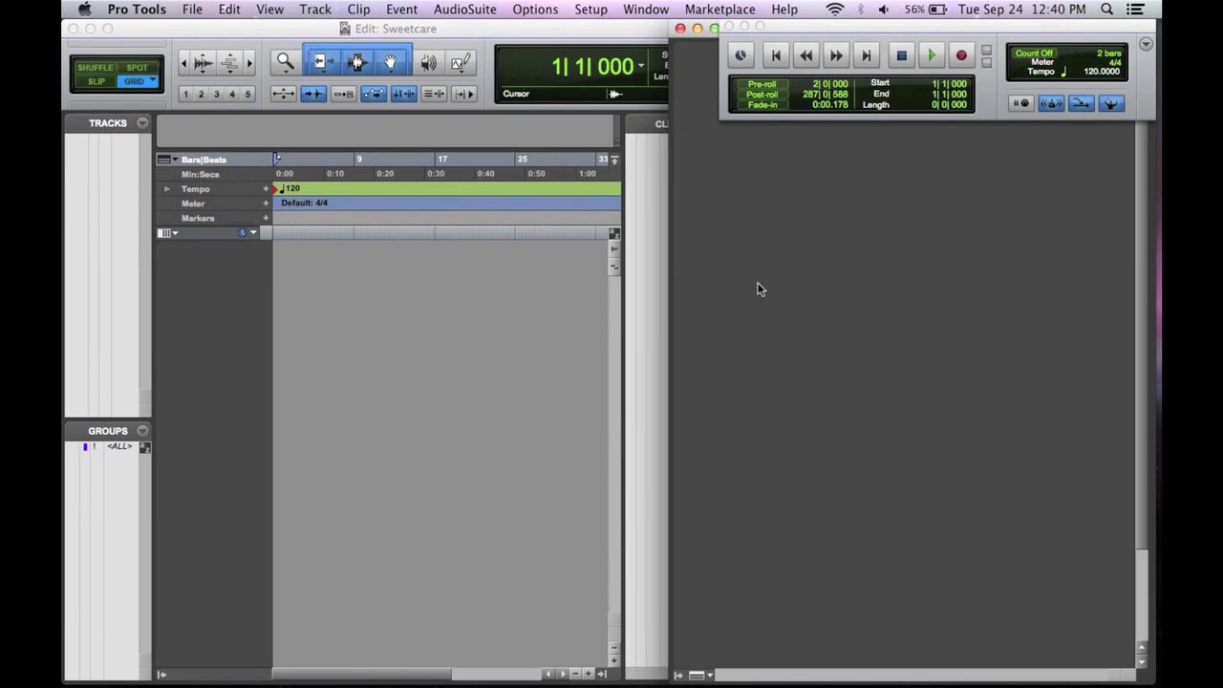
pyautogui.click(647, 10)
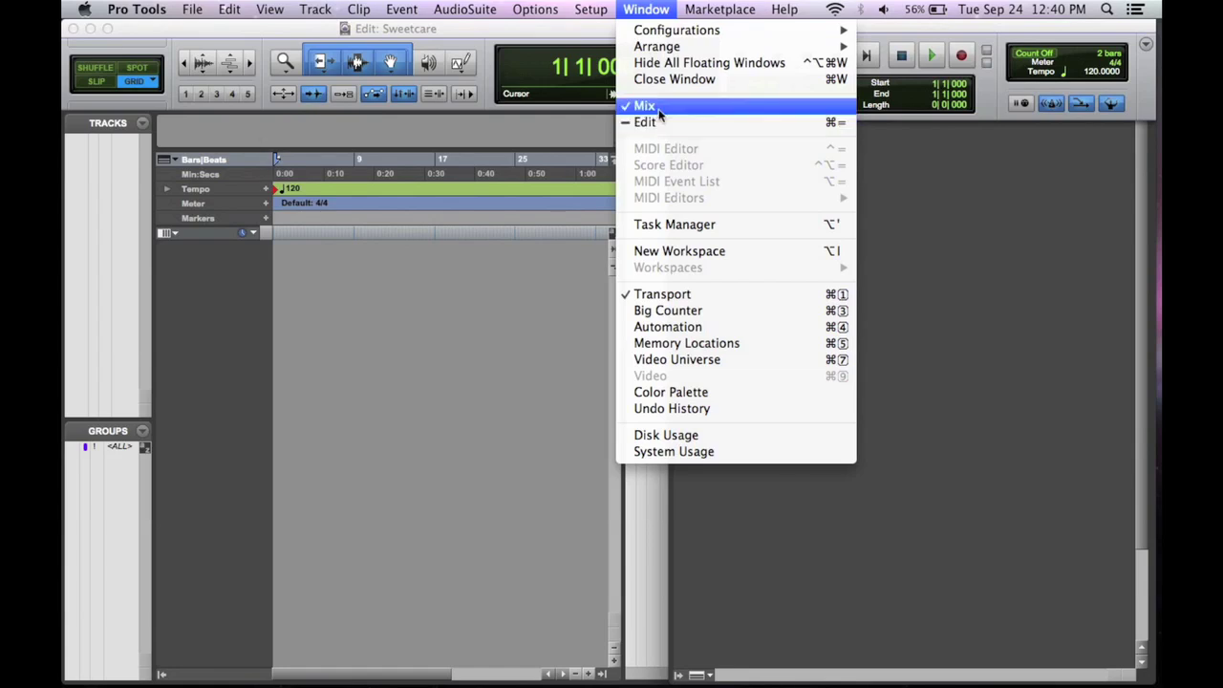
pyautogui.click(656, 8)
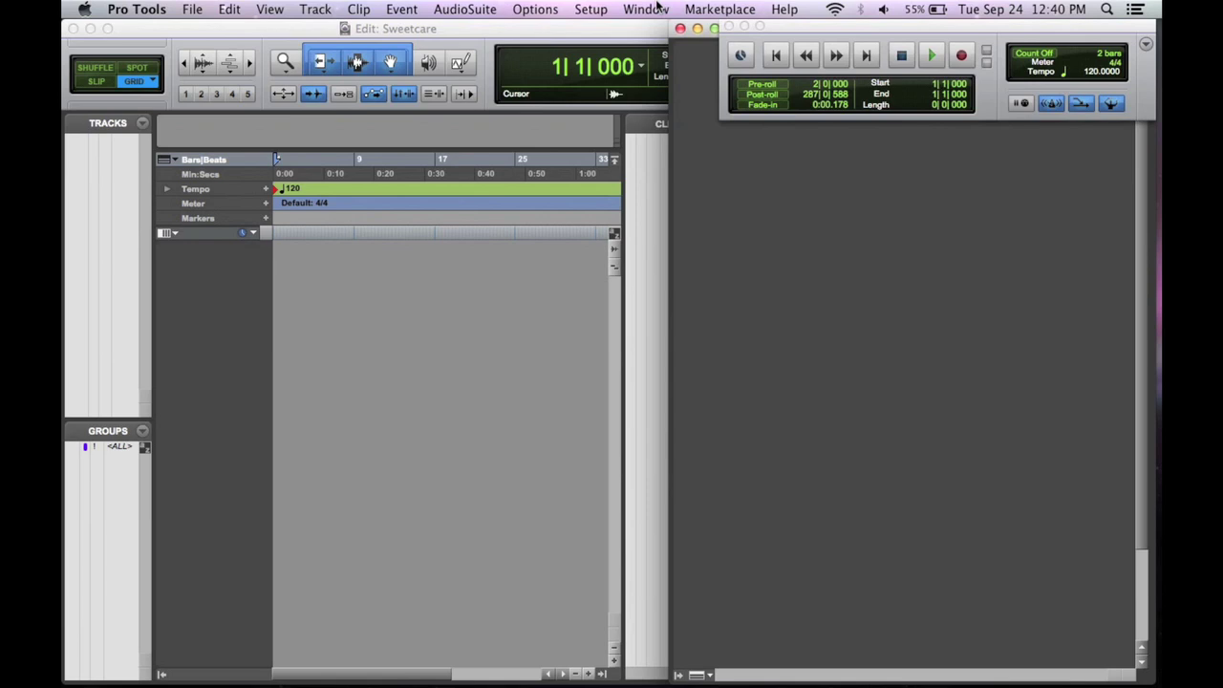
# Set the playback engine to Digidesign Mbox 2 Mini, letting the session save and reopen without saving a detailed report
pyautogui.click(598, 9)
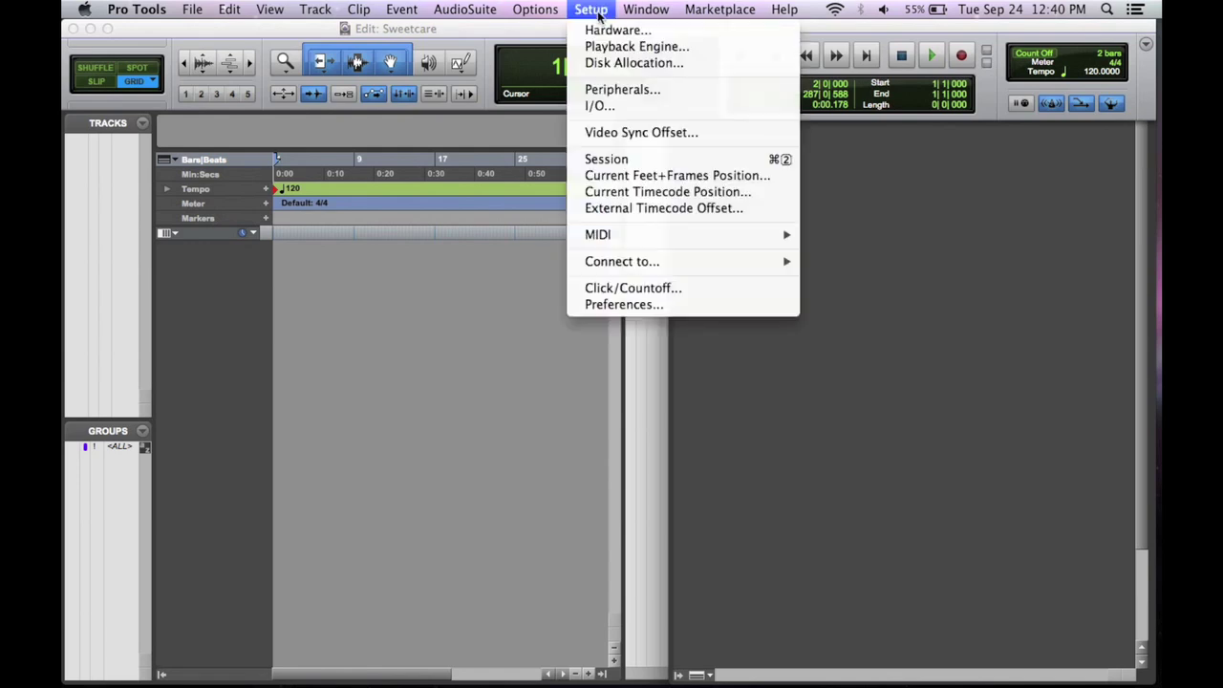
pyautogui.click(620, 50)
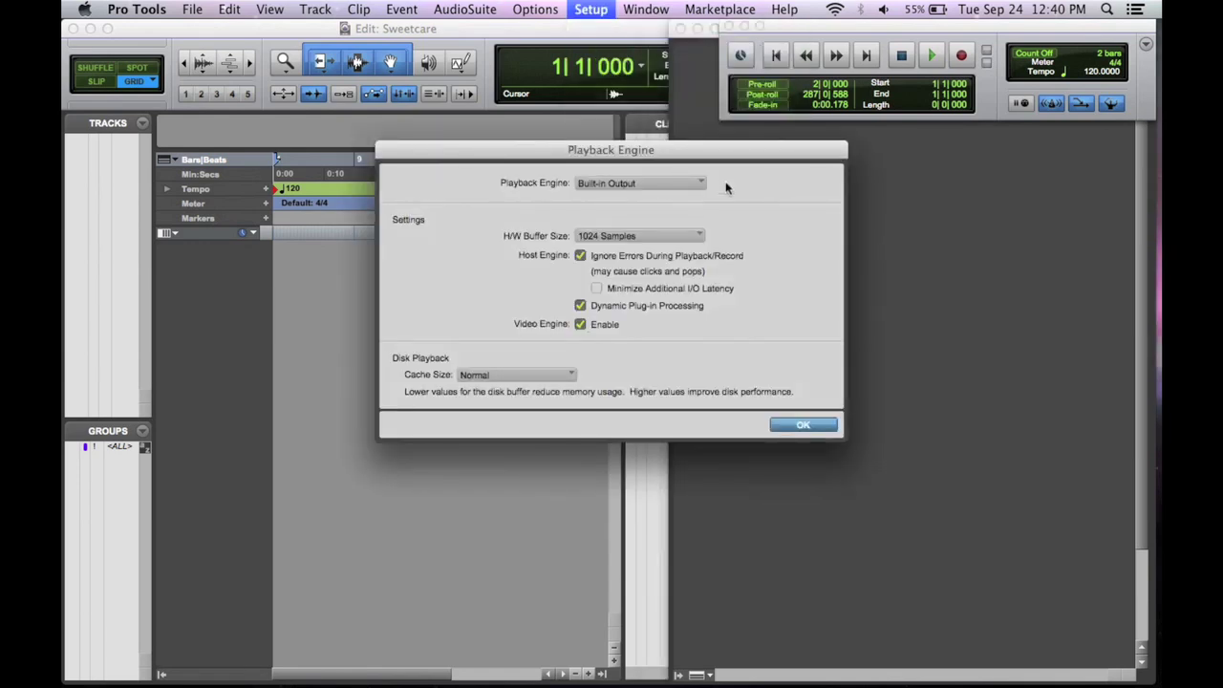
pyautogui.click(685, 187)
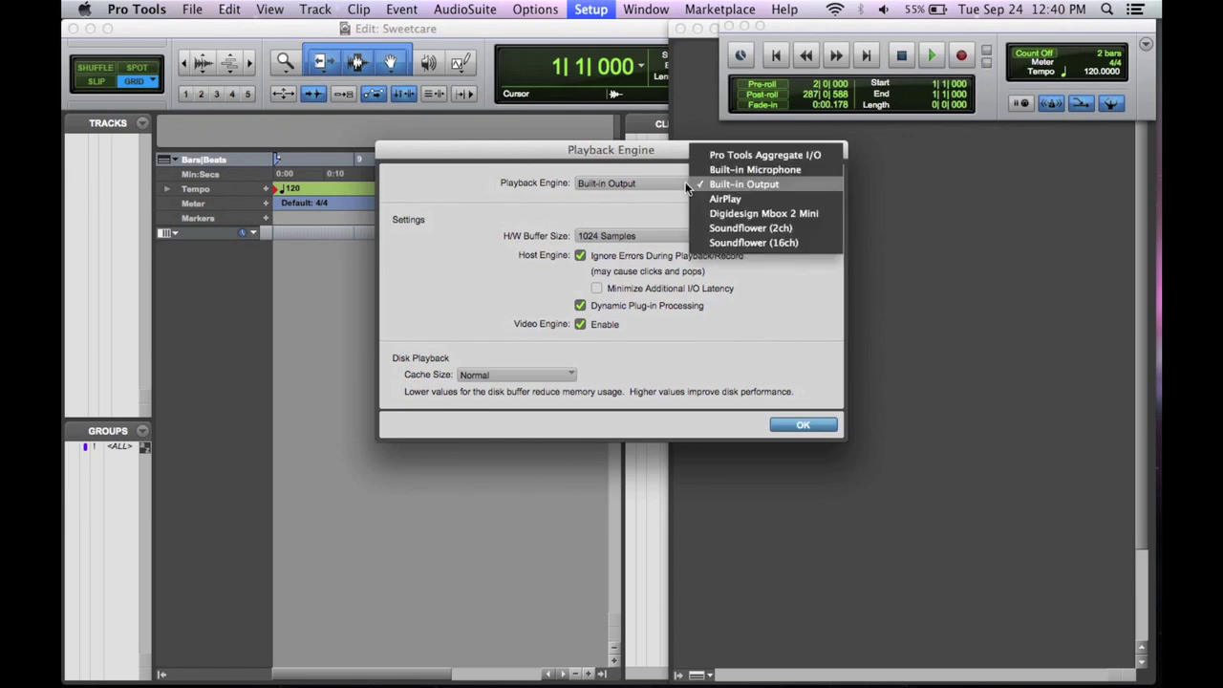
pyautogui.click(739, 214)
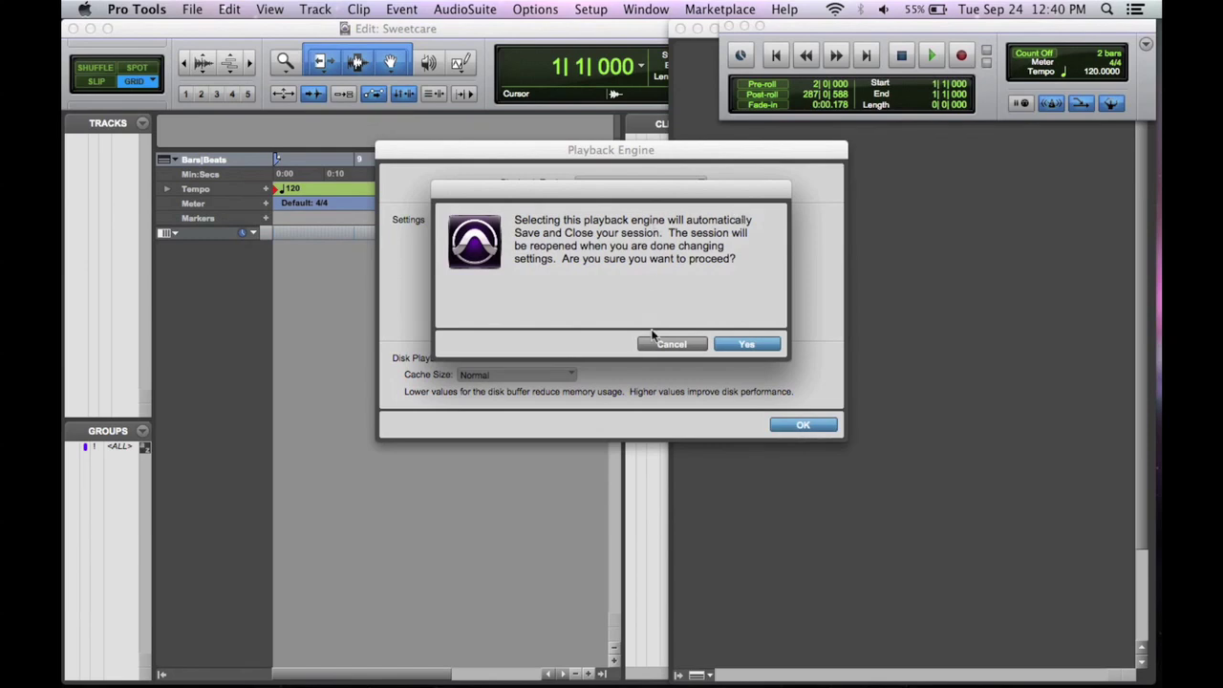
pyautogui.click(750, 346)
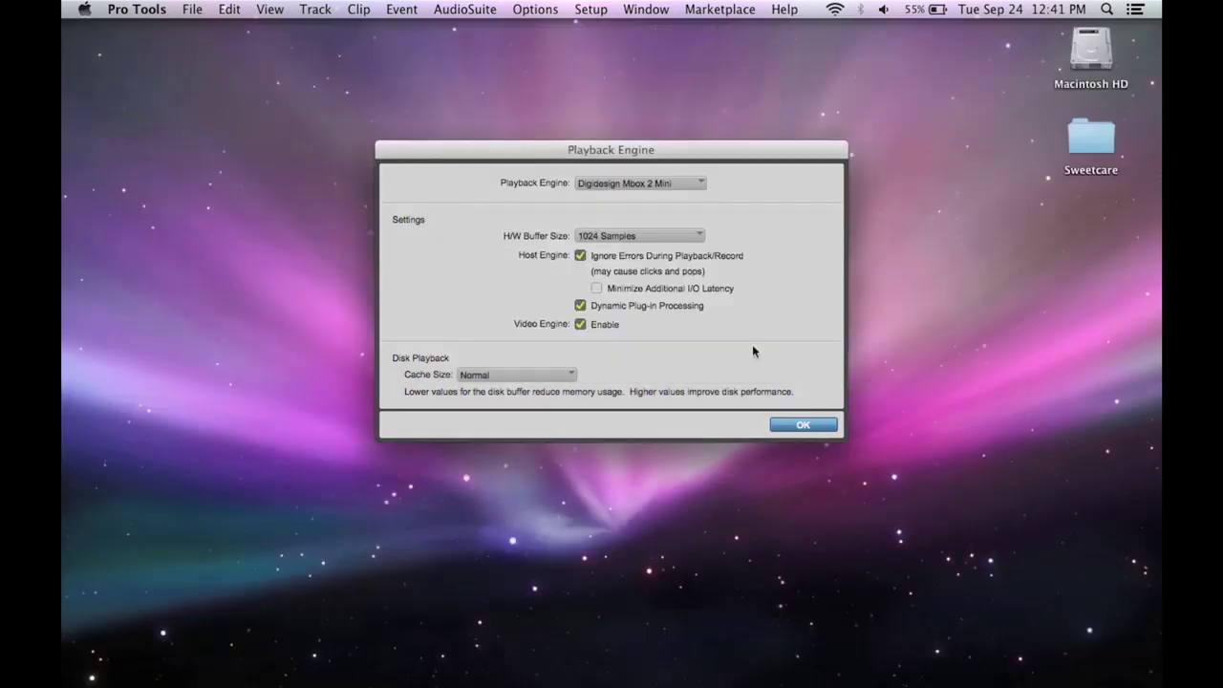
pyautogui.click(807, 428)
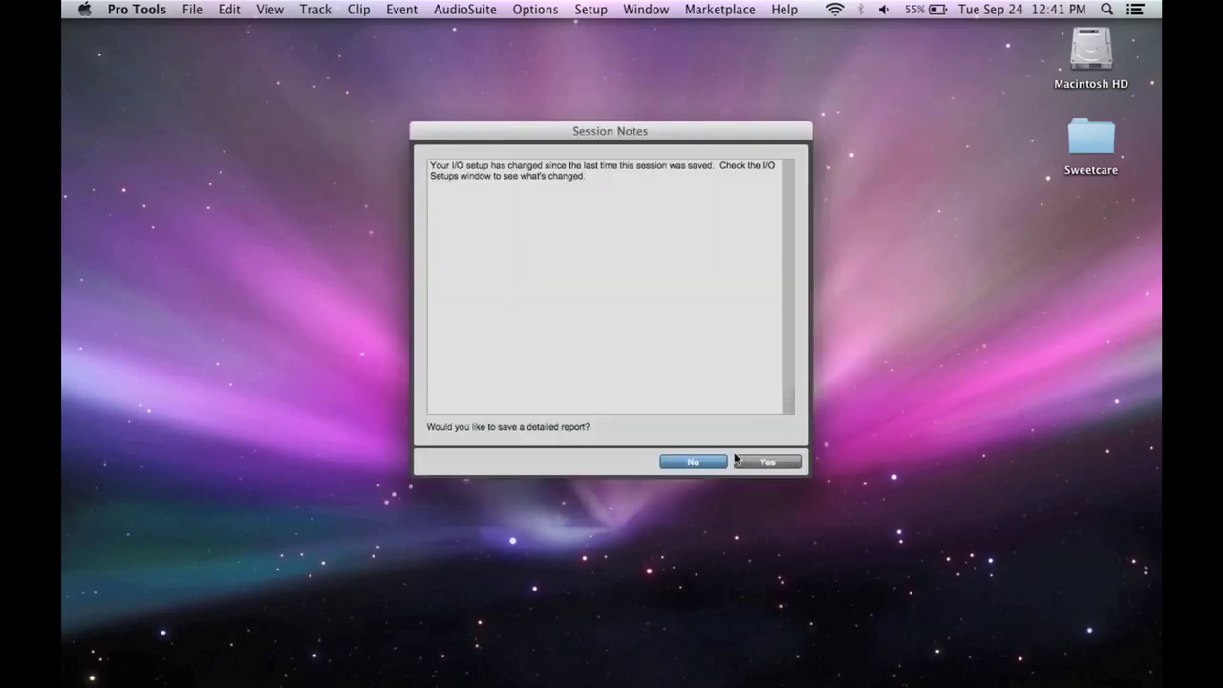
pyautogui.click(695, 464)
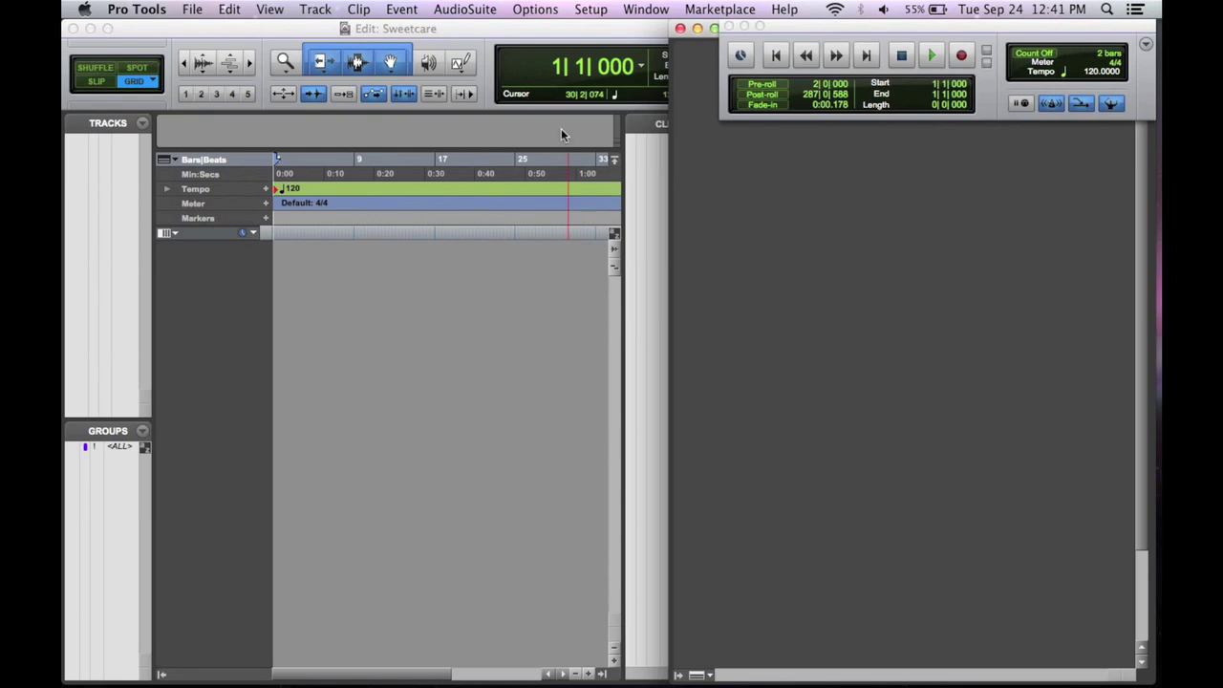
# In the I/O setup, delete the existing output path and restore the default output paths
pyautogui.click(590, 10)
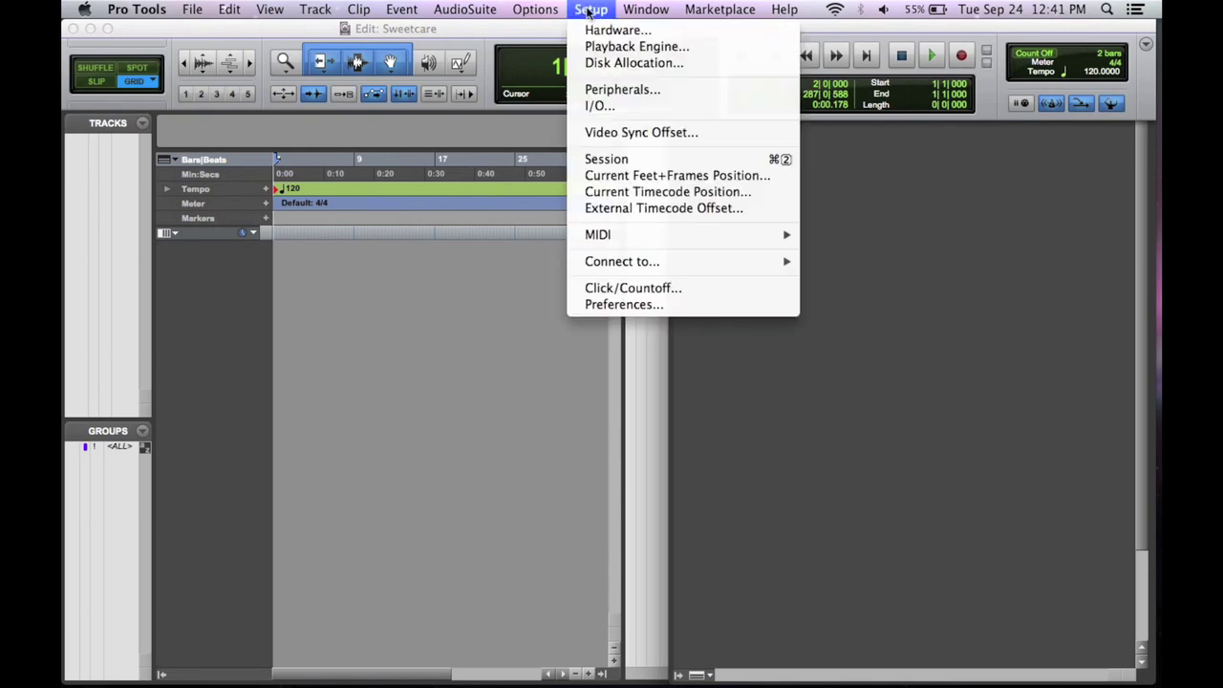
pyautogui.click(618, 106)
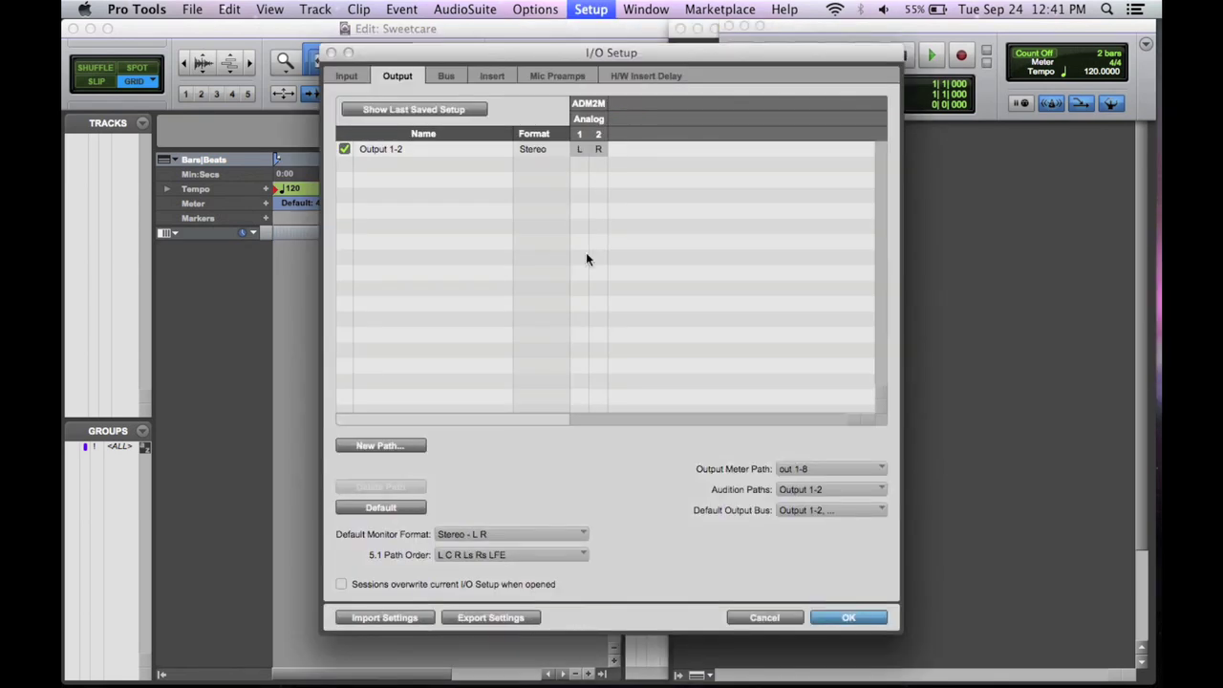
pyautogui.click(441, 149)
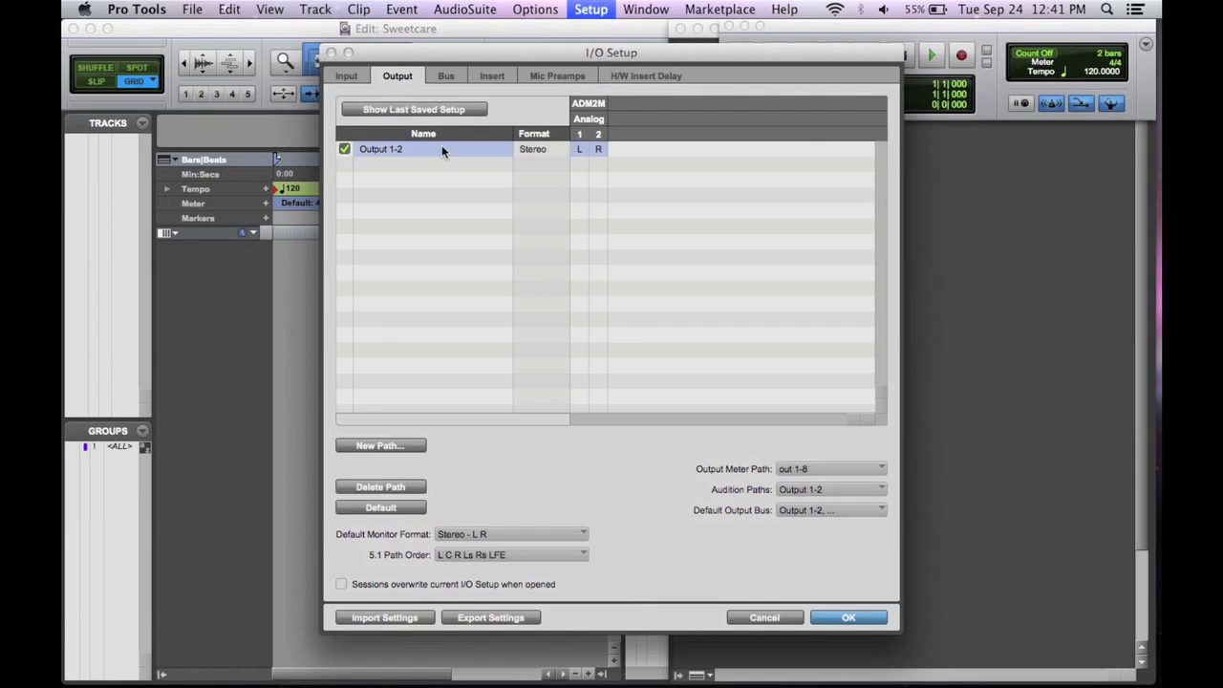
pyautogui.click(388, 488)
pyautogui.click(734, 345)
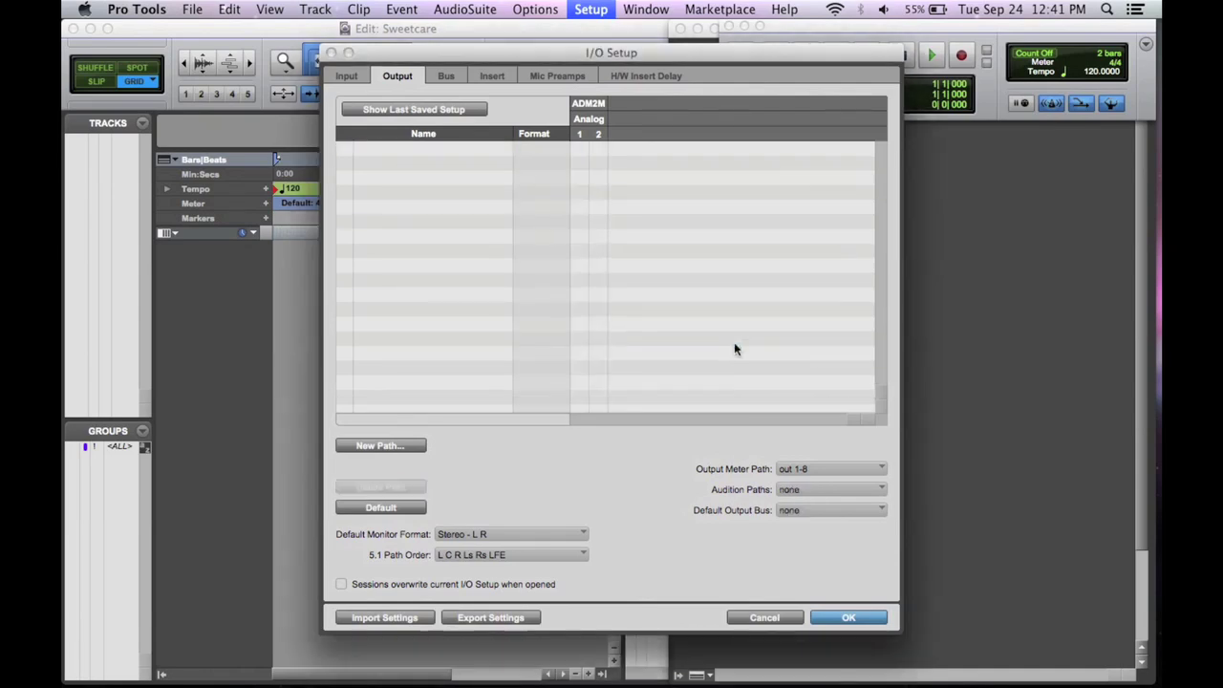
pyautogui.click(380, 507)
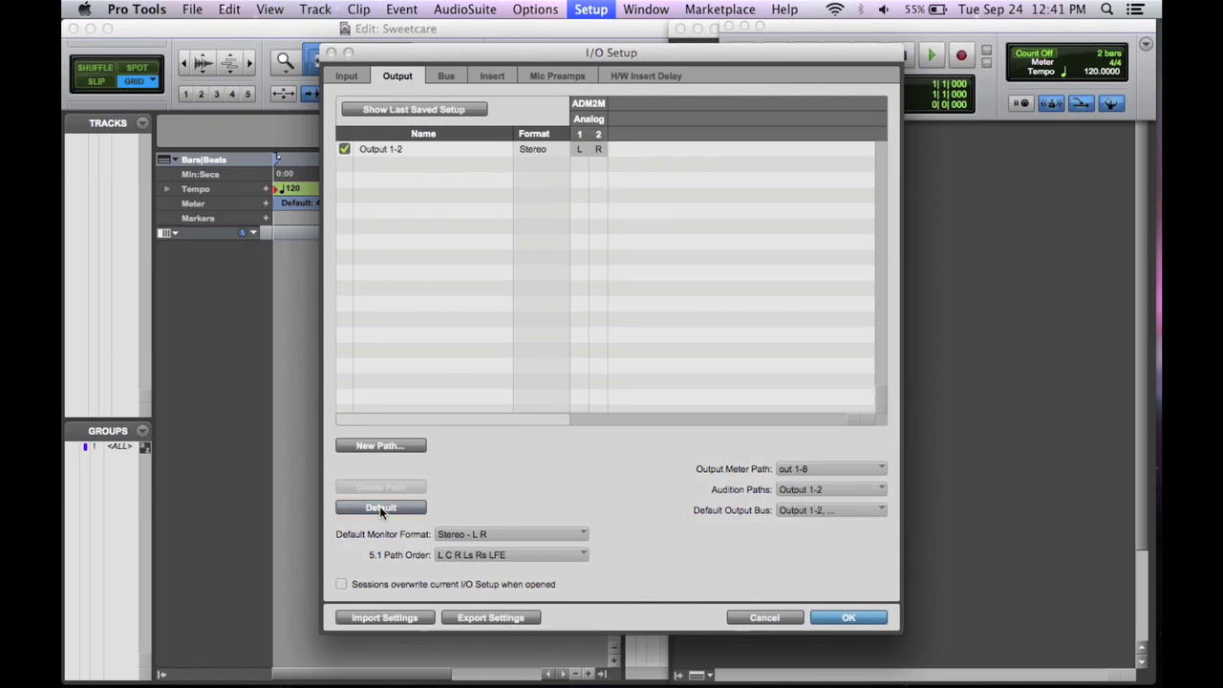
# Delete the existing input path, restore the default input paths, and apply the I/O setup
pyautogui.click(358, 76)
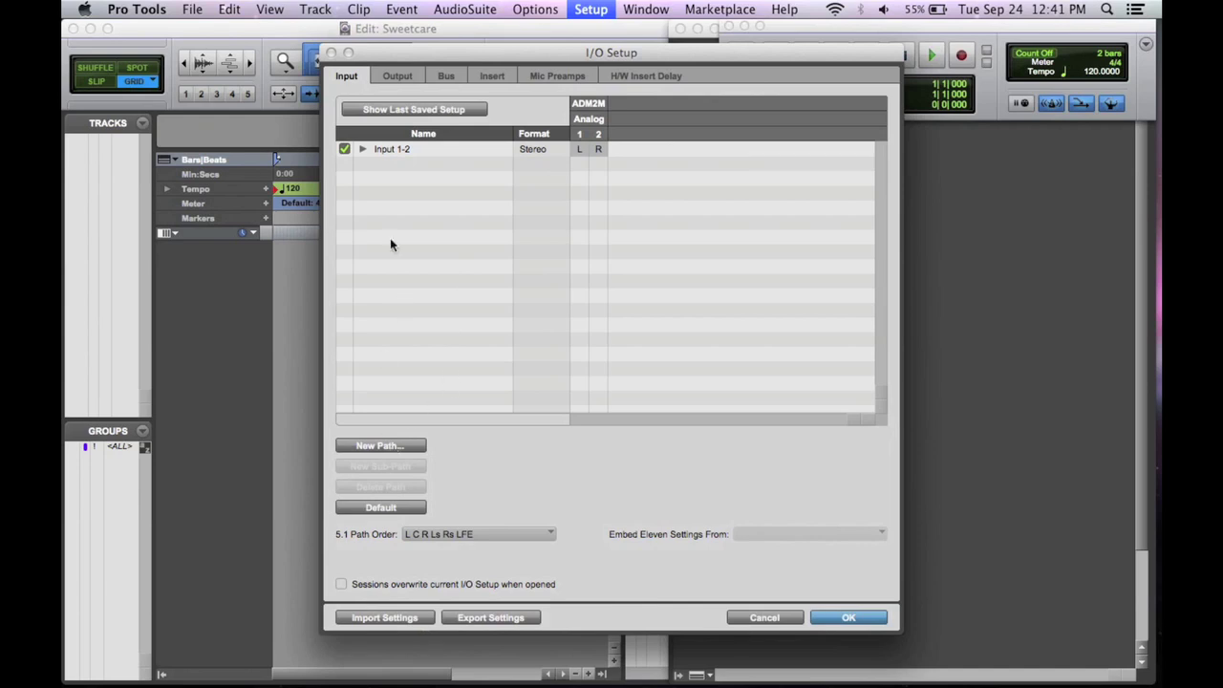
pyautogui.click(384, 156)
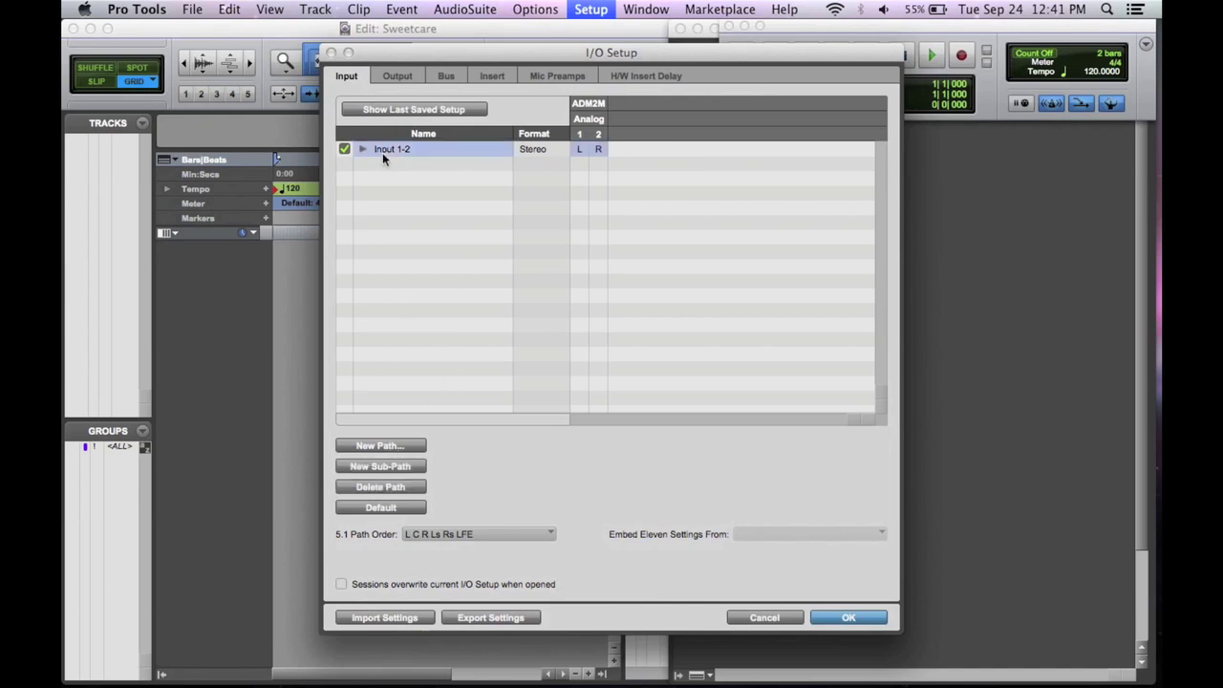
pyautogui.click(383, 487)
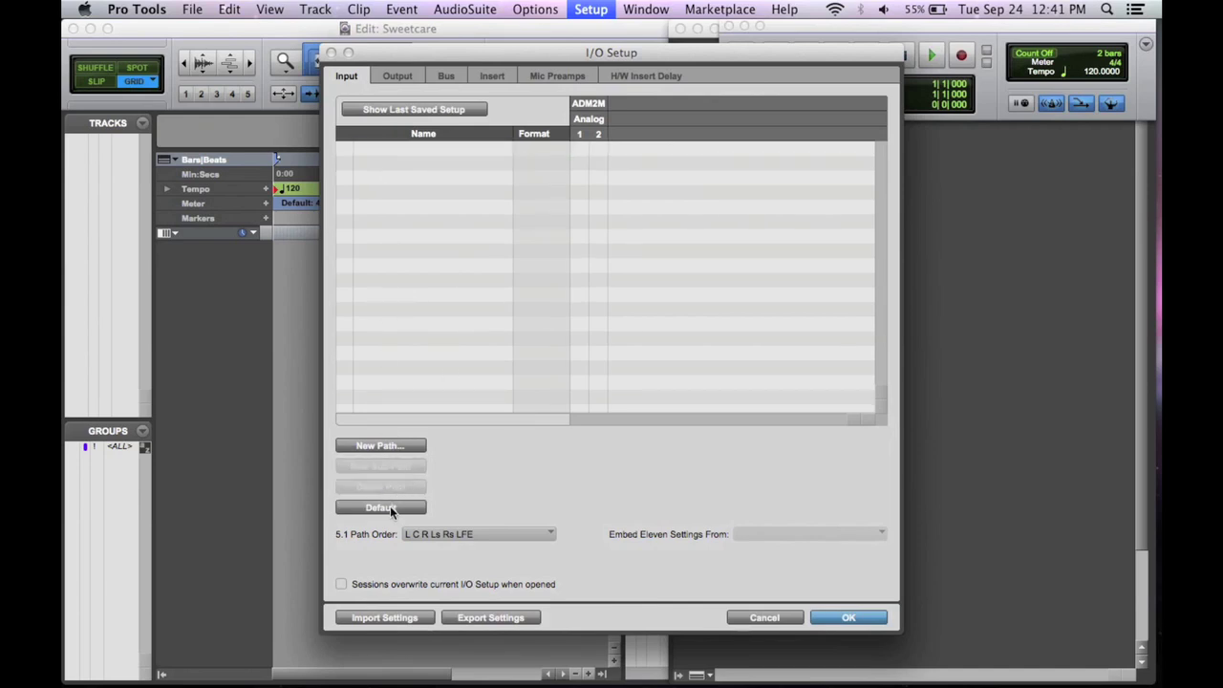
pyautogui.click(390, 506)
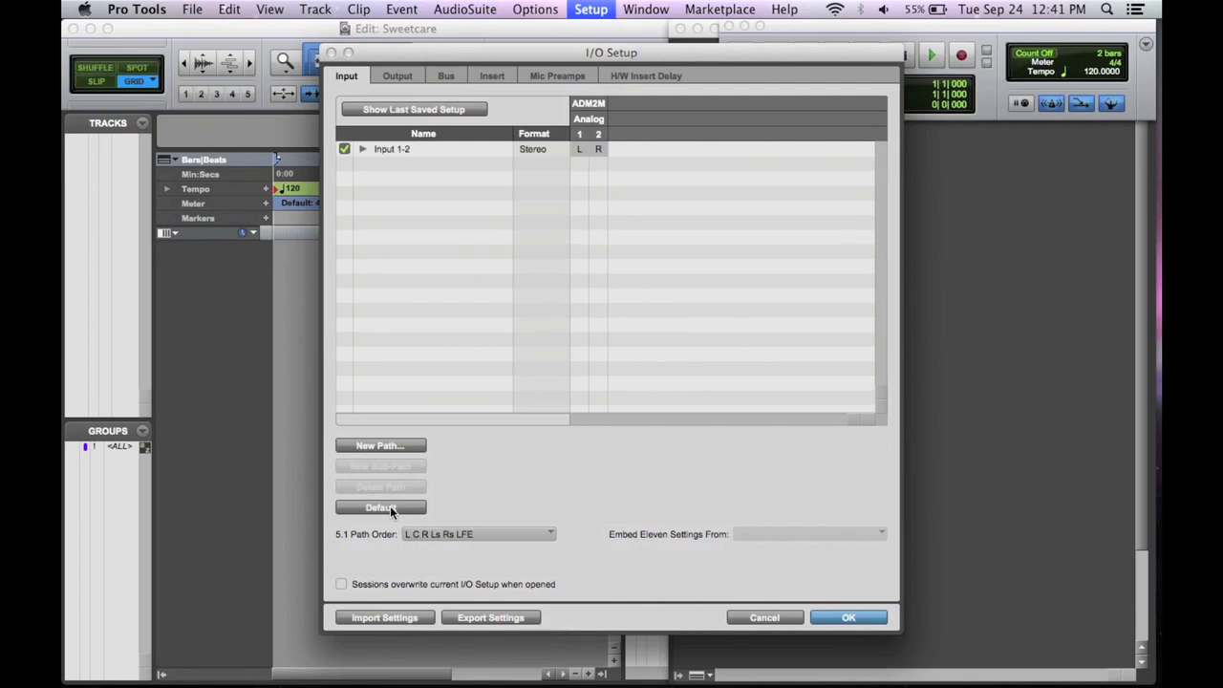
pyautogui.click(841, 619)
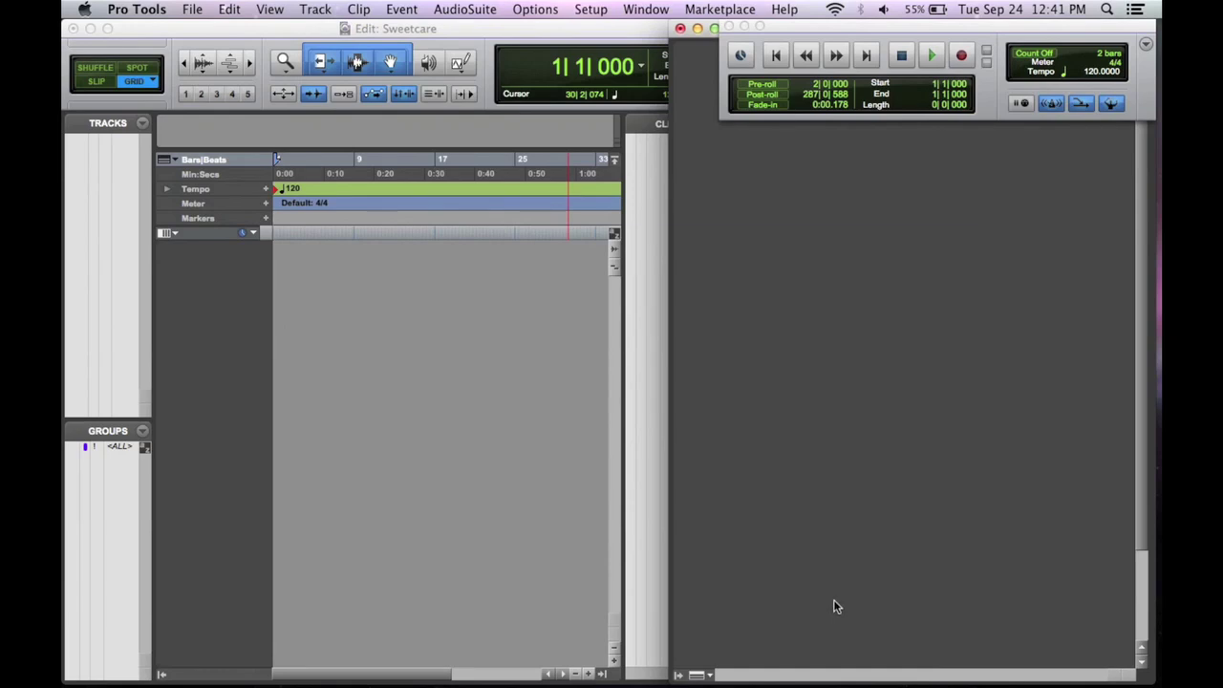
# Create one new mono audio track in the session
pyautogui.click(316, 10)
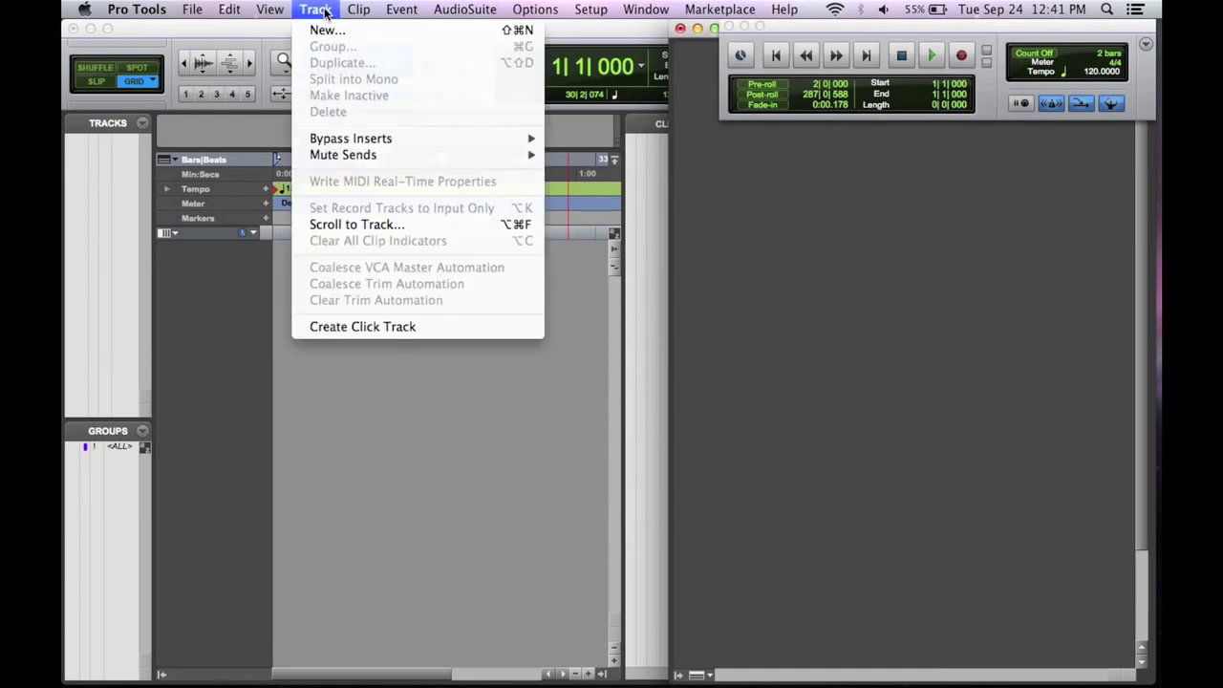
pyautogui.click(326, 31)
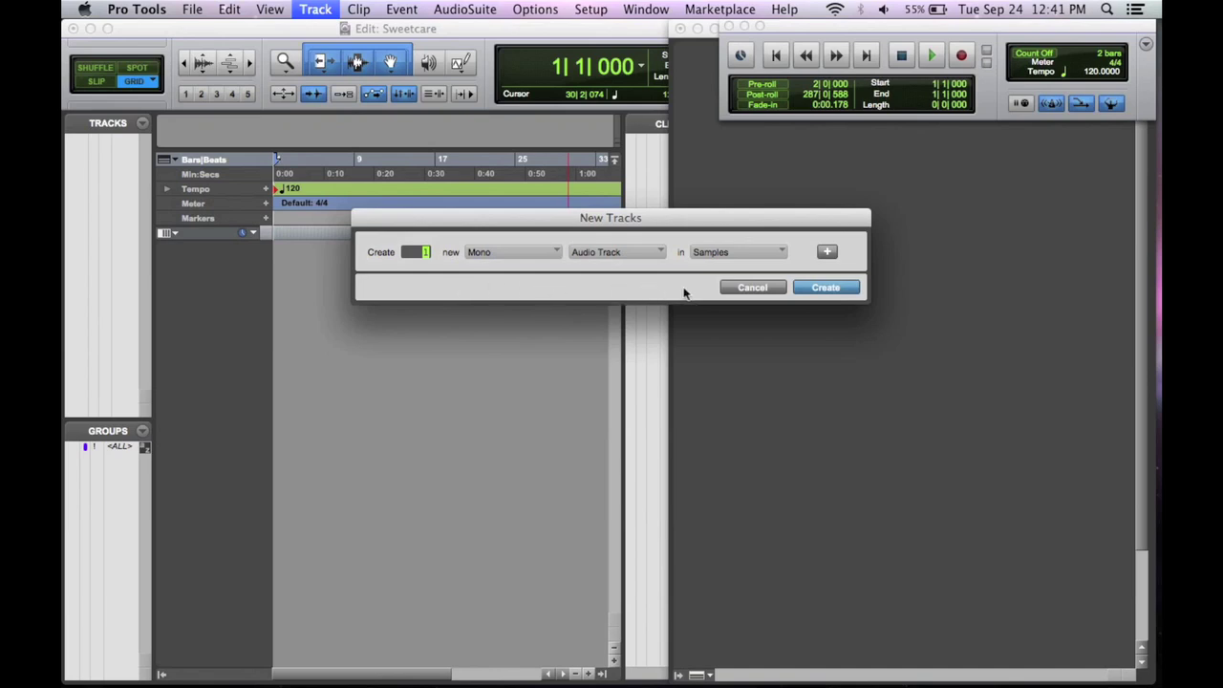
pyautogui.click(826, 288)
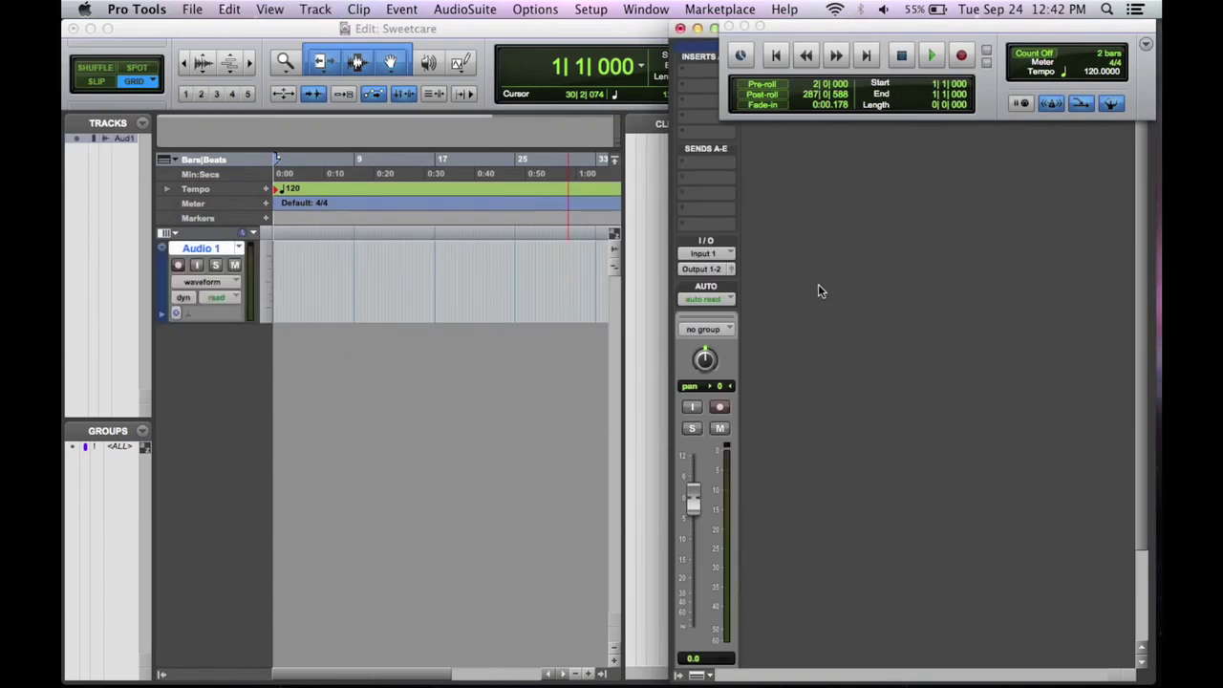
# Assign the audio track's input to Input 1 (Mono) and its output to Output 1-2 (Stereo)
pyautogui.click(725, 256)
pyautogui.moveTo(784, 255)
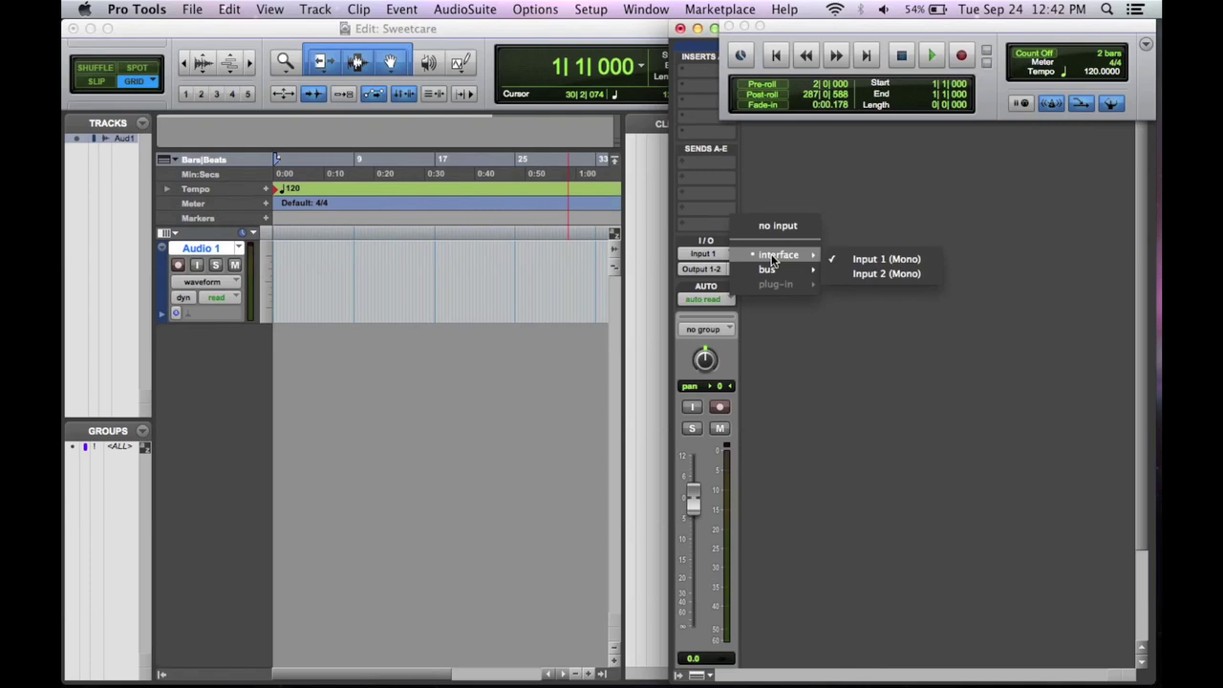
pyautogui.click(855, 260)
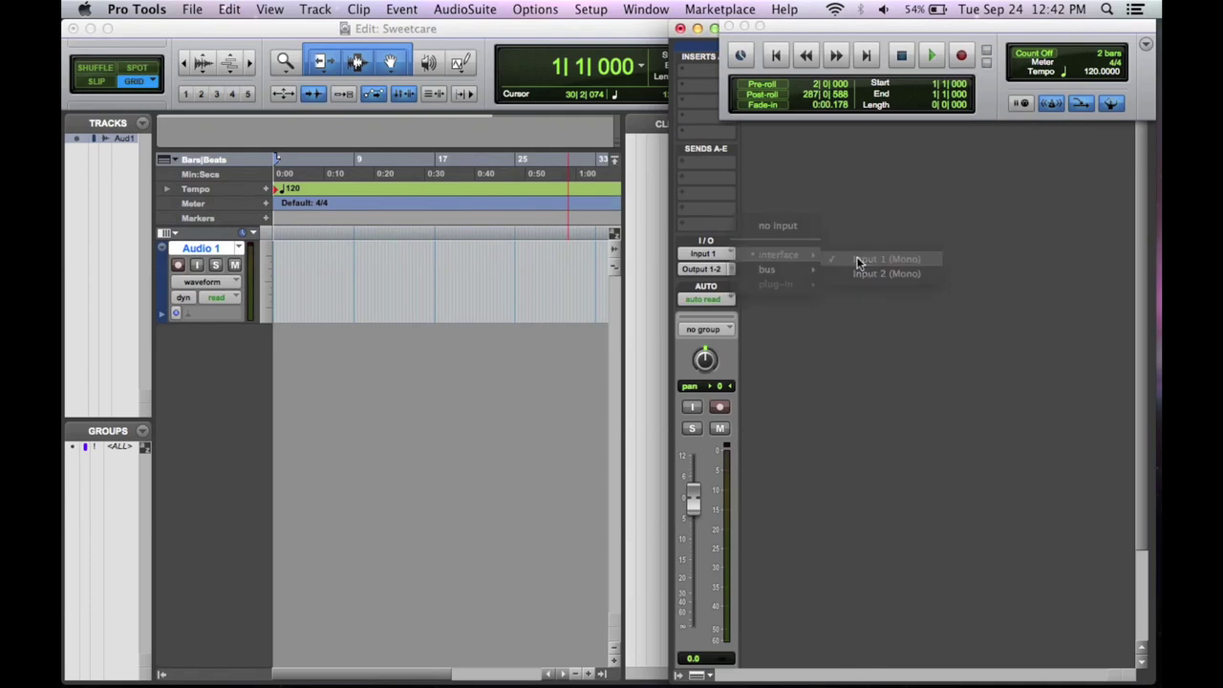
pyautogui.click(732, 270)
pyautogui.moveTo(794, 270)
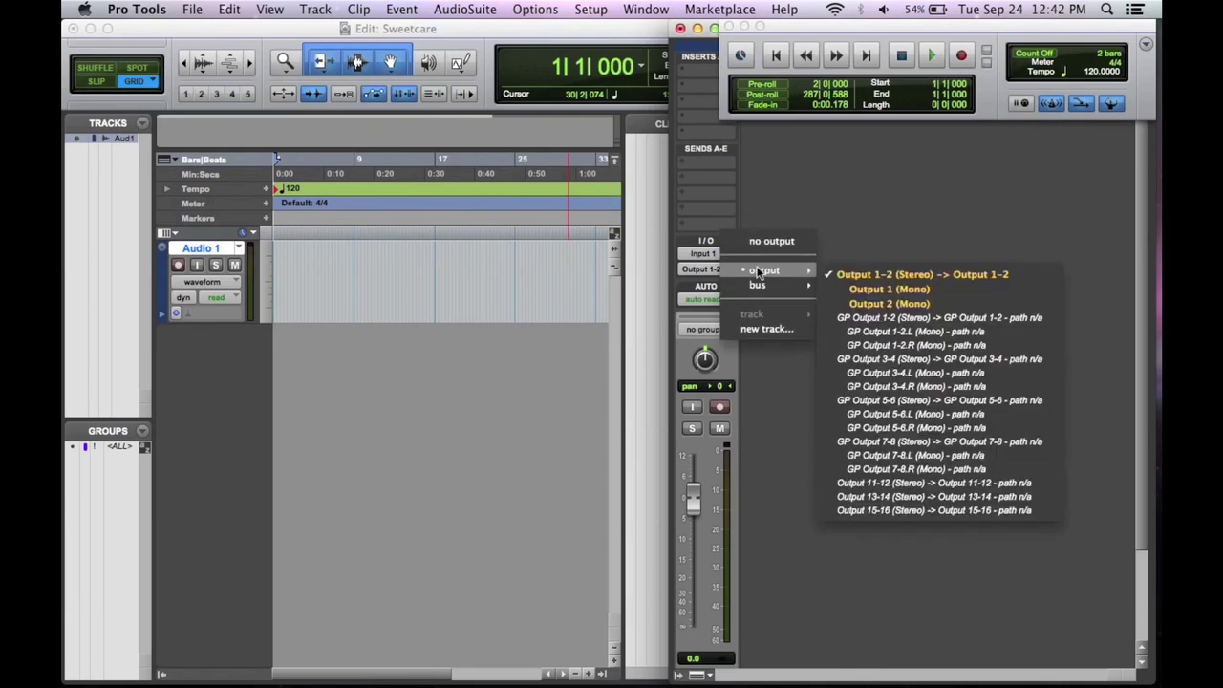
pyautogui.click(861, 276)
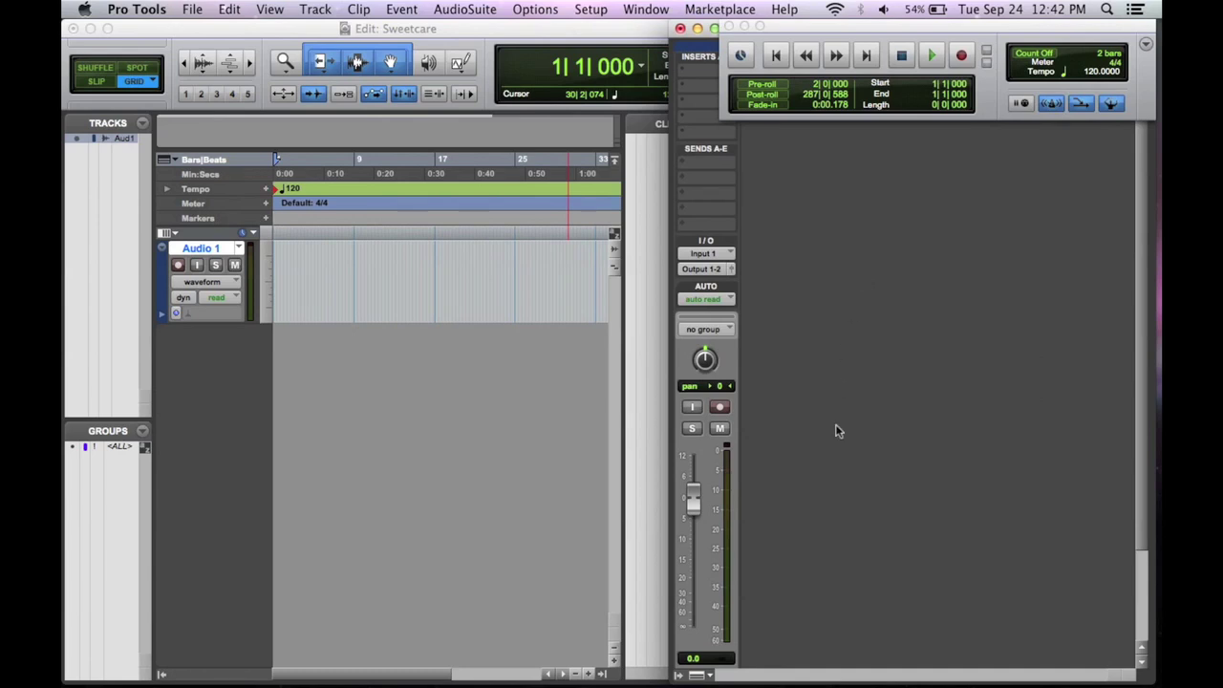
# Record-enable the Audio 1 track, record a take of about 10 seconds from the session start, and play it back
pyautogui.click(722, 408)
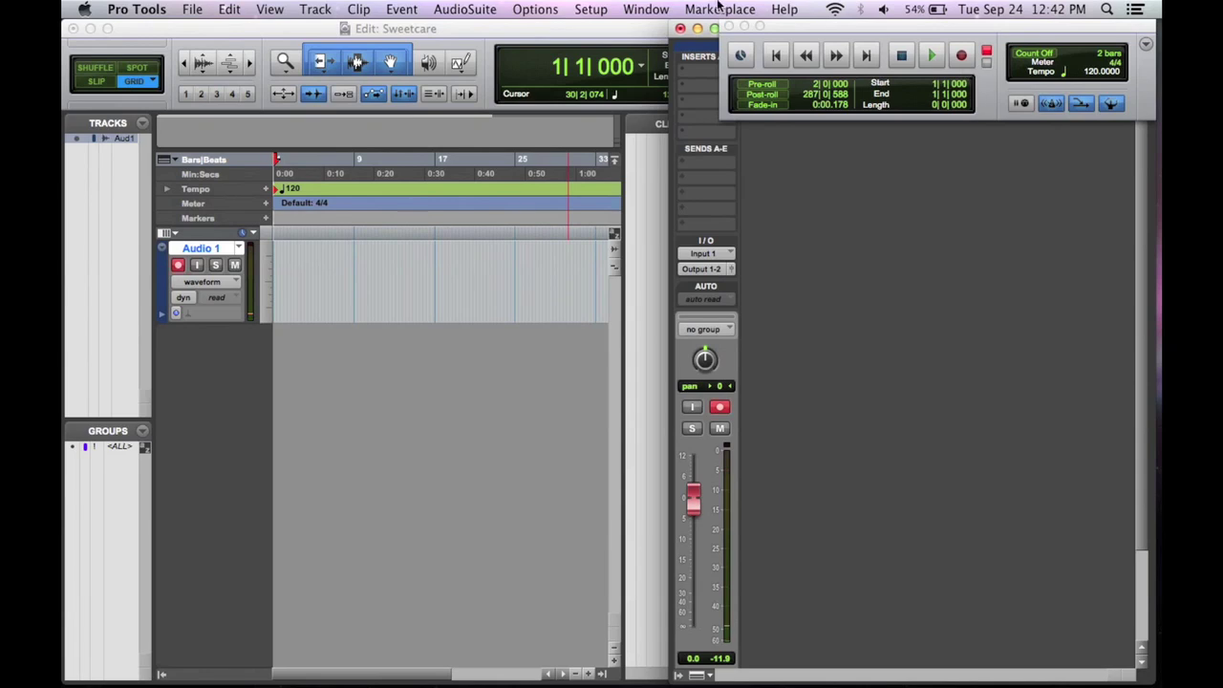
pyautogui.click(648, 9)
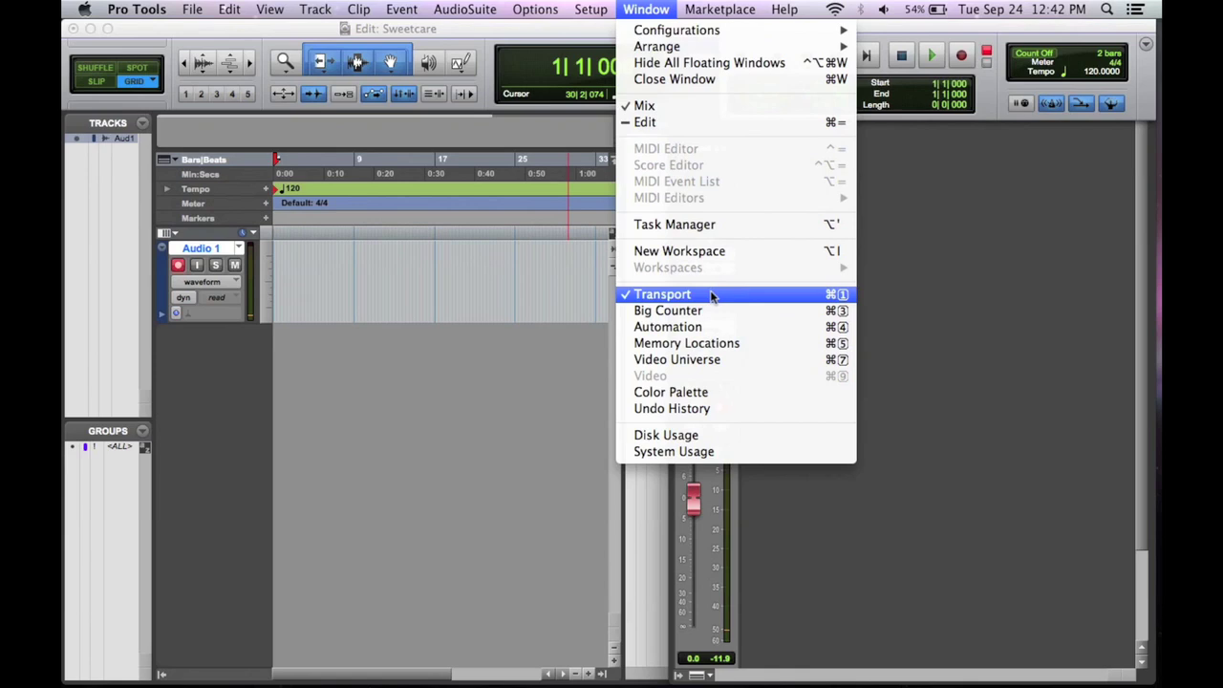
pyautogui.click(977, 287)
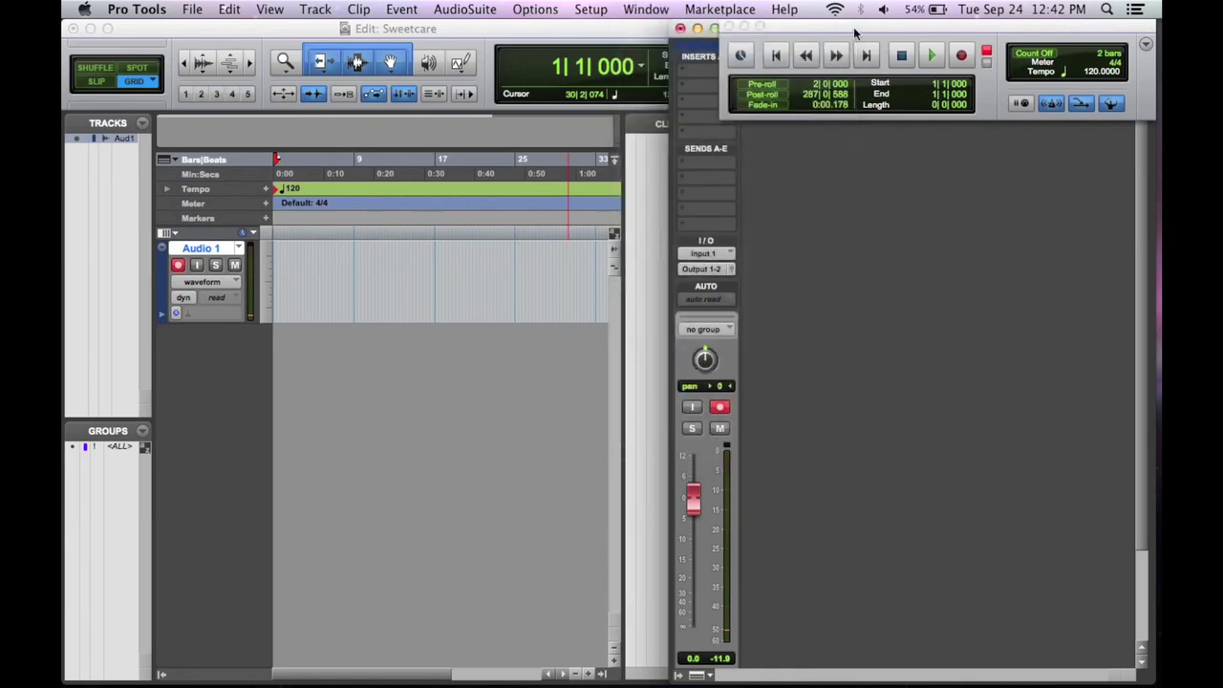
pyautogui.click(957, 59)
pyautogui.click(932, 59)
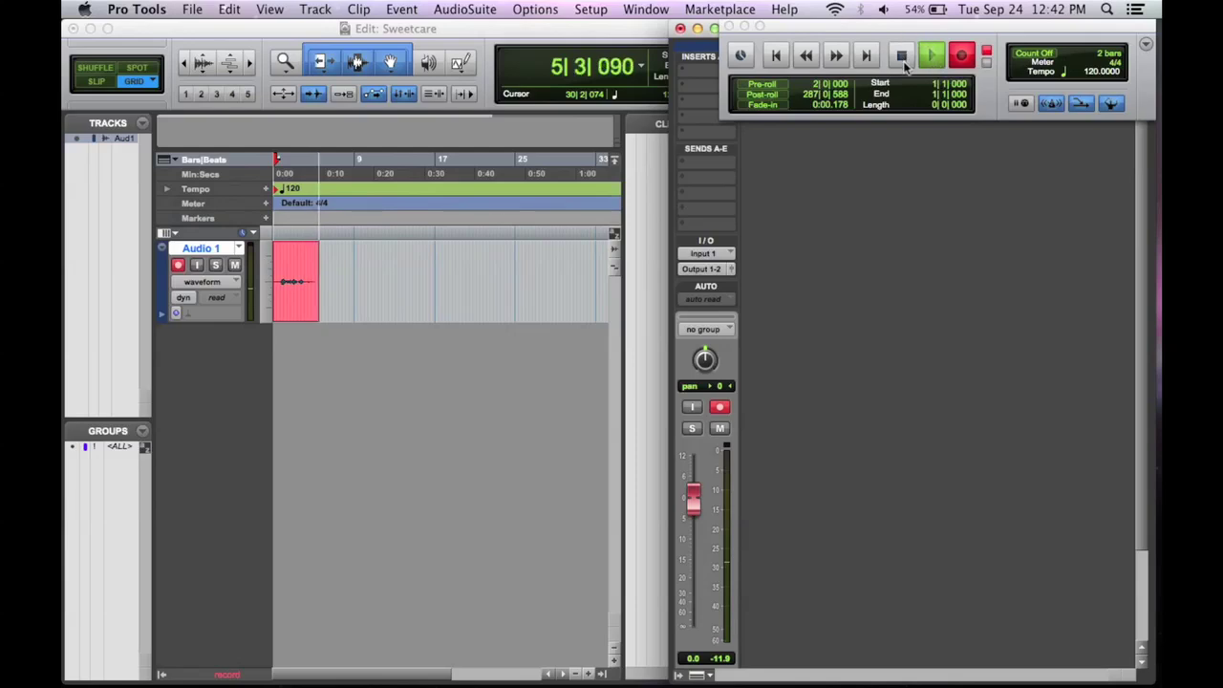
pyautogui.click(902, 58)
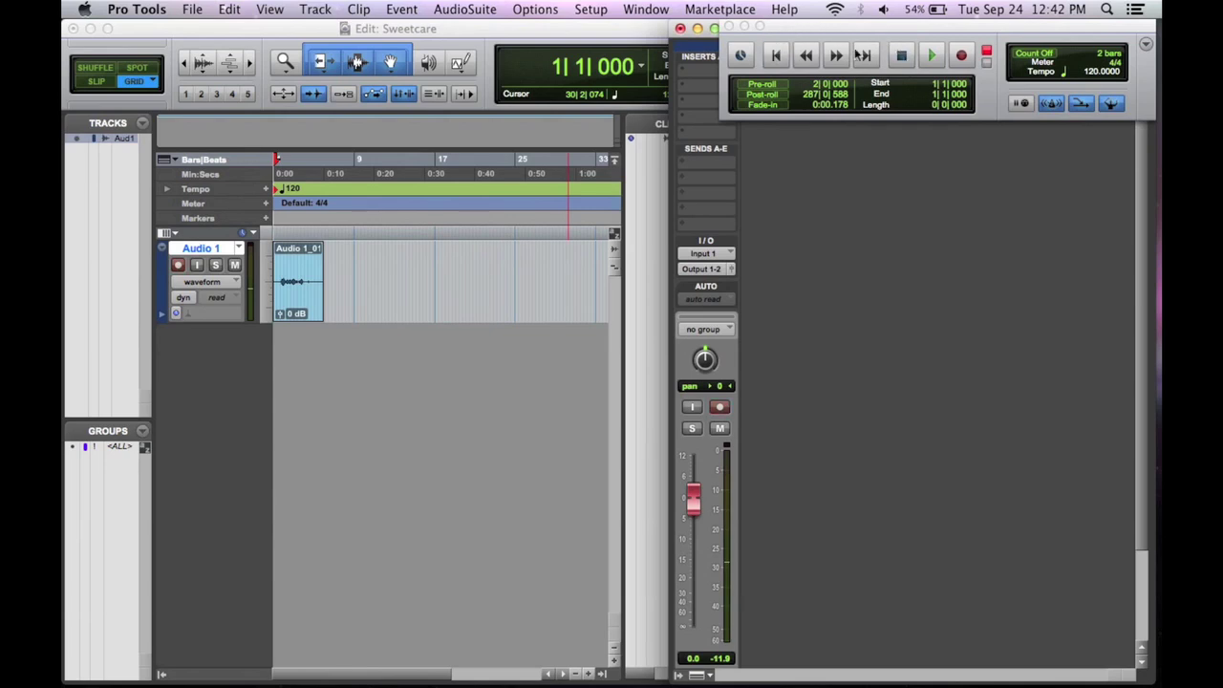
pyautogui.click(933, 56)
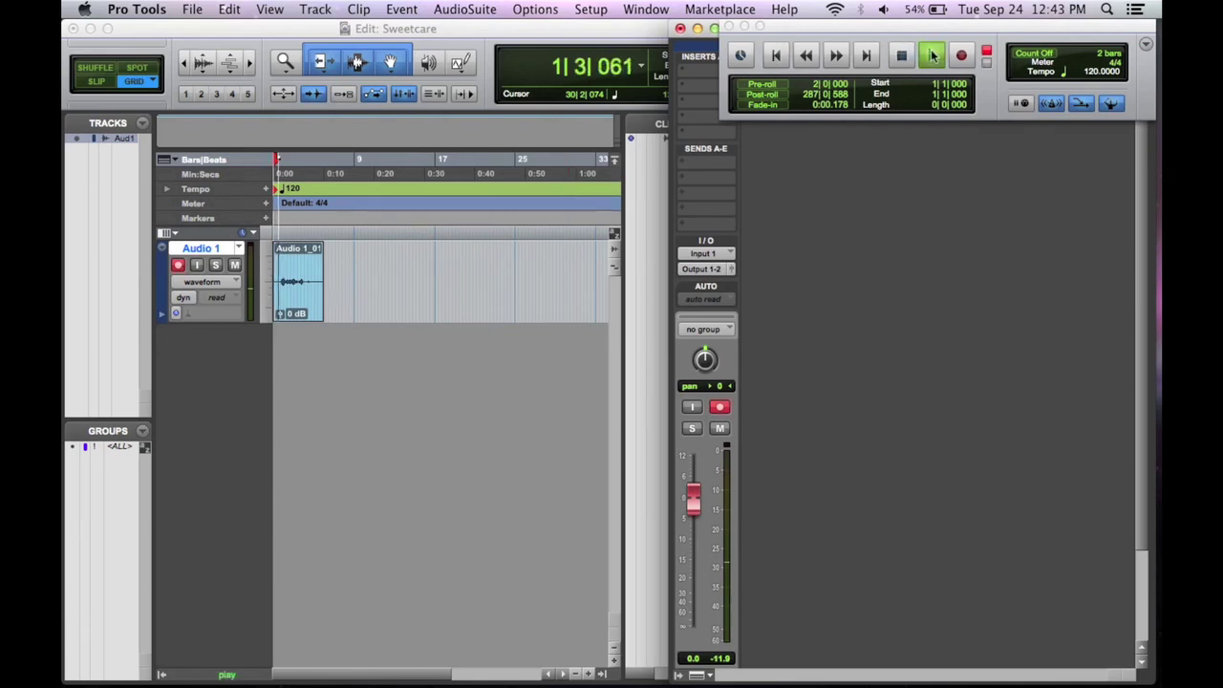